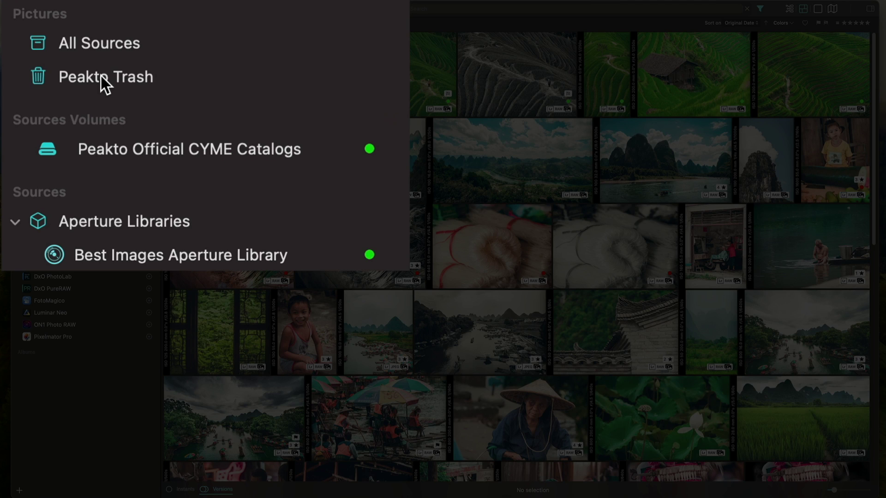
Step: Show the Peakto Trash, which is empty with 0 photos
click(101, 75)
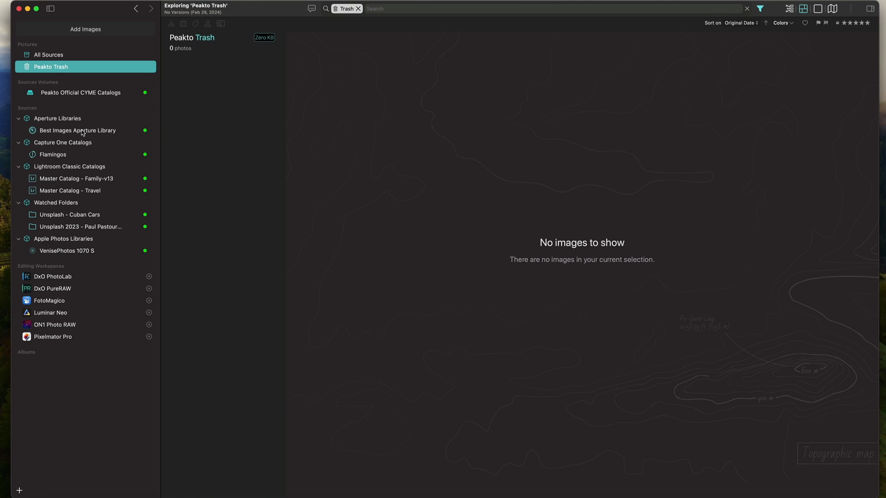
Step: Trash the harbour and mosque silhouette photos from the Best Images Aperture Library
click(83, 132)
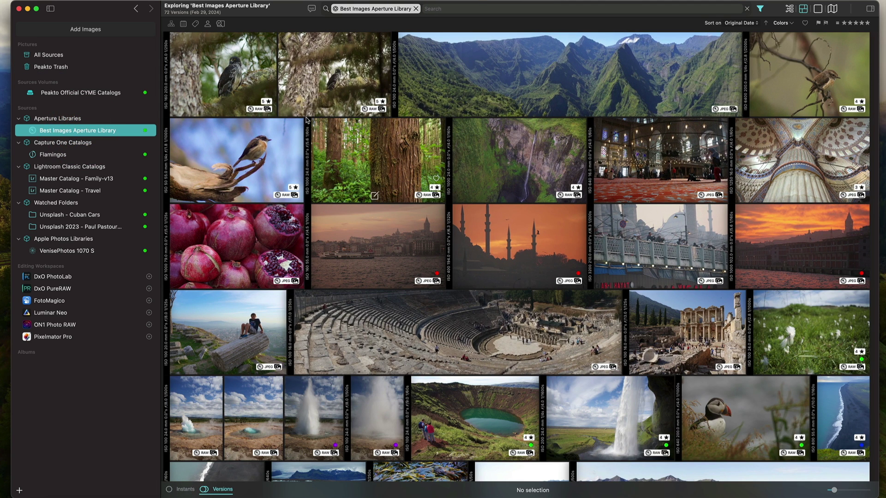
click(391, 259)
shift+click(490, 261)
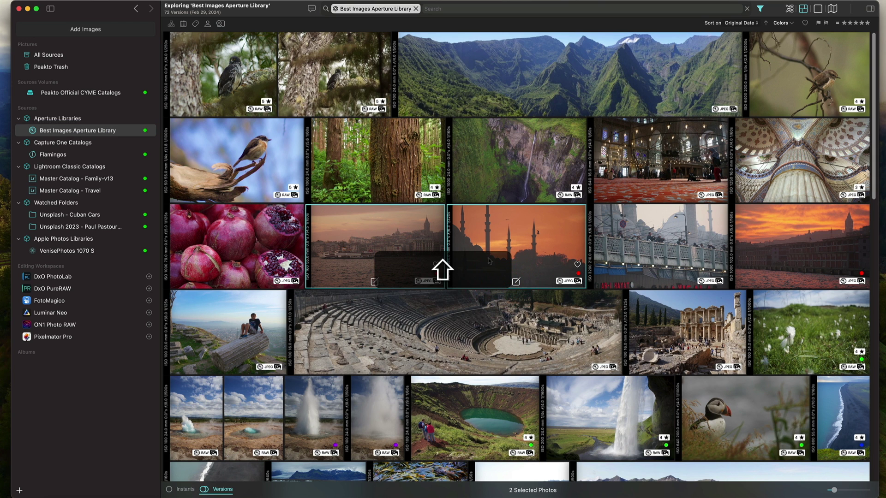
drag(488, 260, 50, 70)
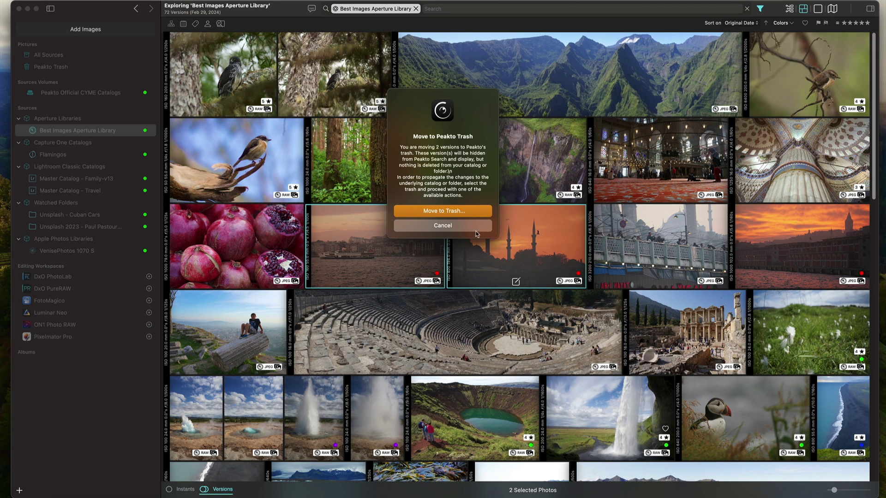
click(440, 211)
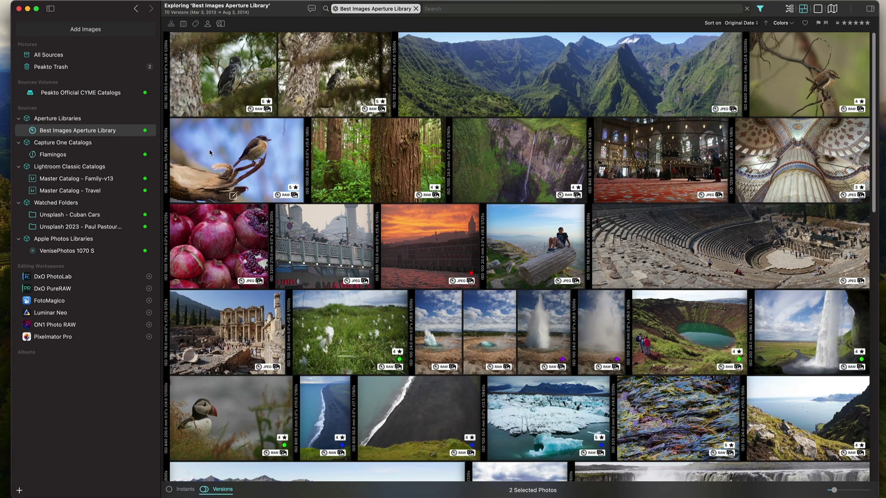
Step: Move the flying flamingo at sunset photo from Flamingos to Peakto Trash
click(72, 155)
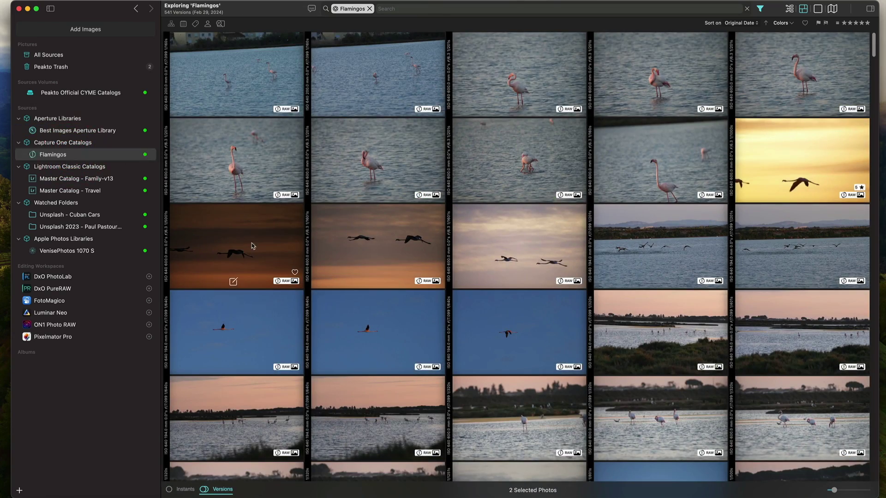
click(252, 245)
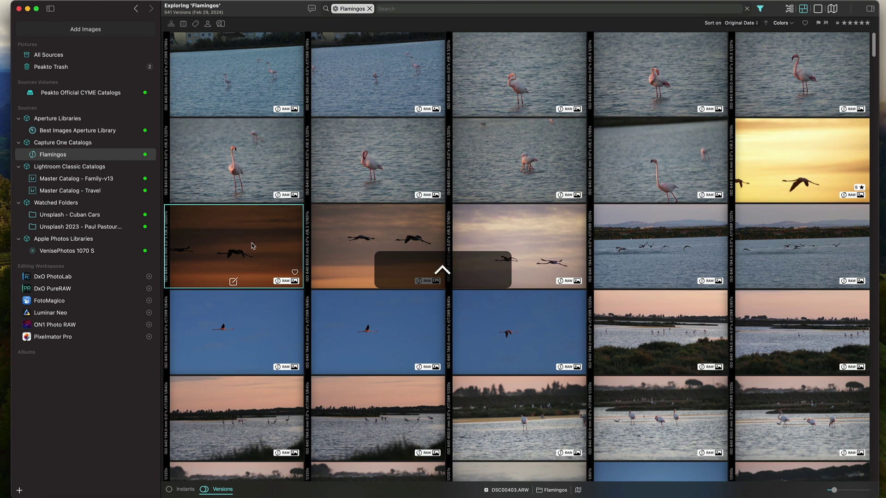
ctrl+click(251, 243)
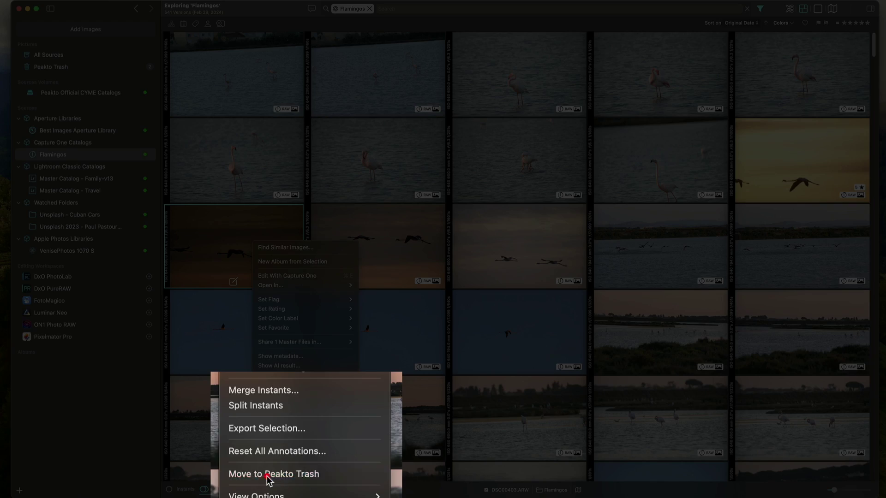
click(277, 464)
click(437, 208)
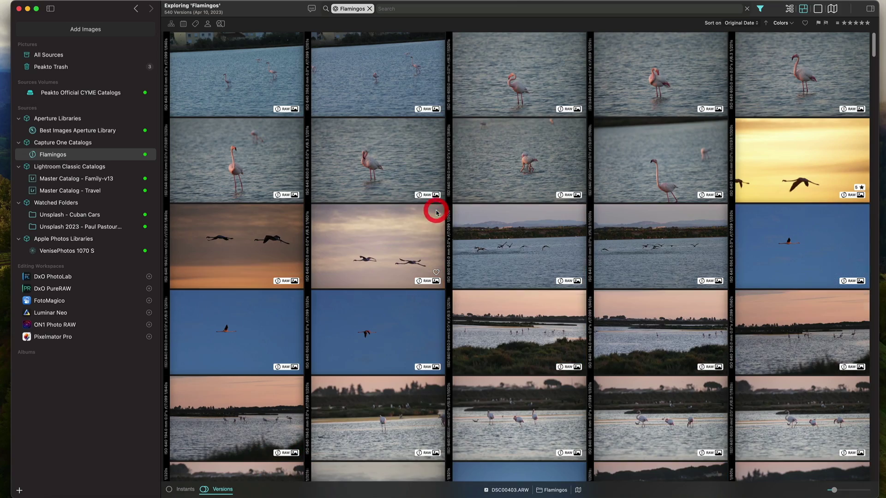
Step: Trash the two red-ribbon photos from Master Catalog - Family-v13 with ⌘⌫
click(82, 182)
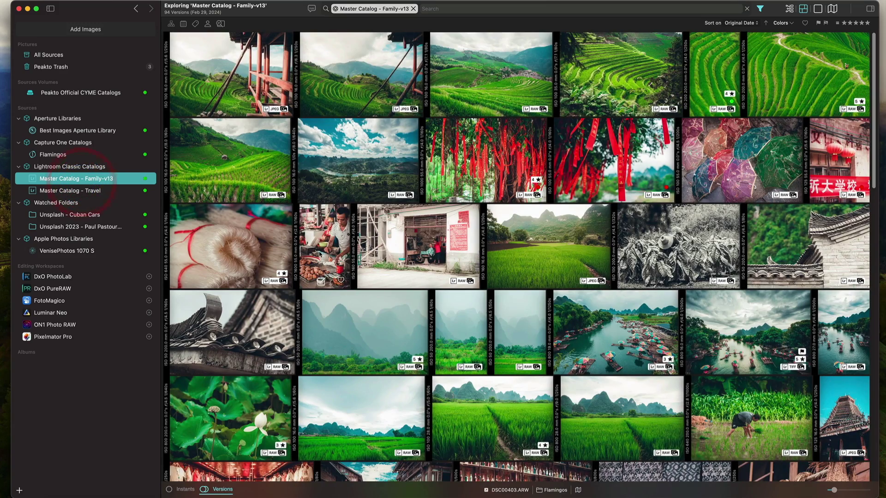
click(445, 167)
shift+click(609, 164)
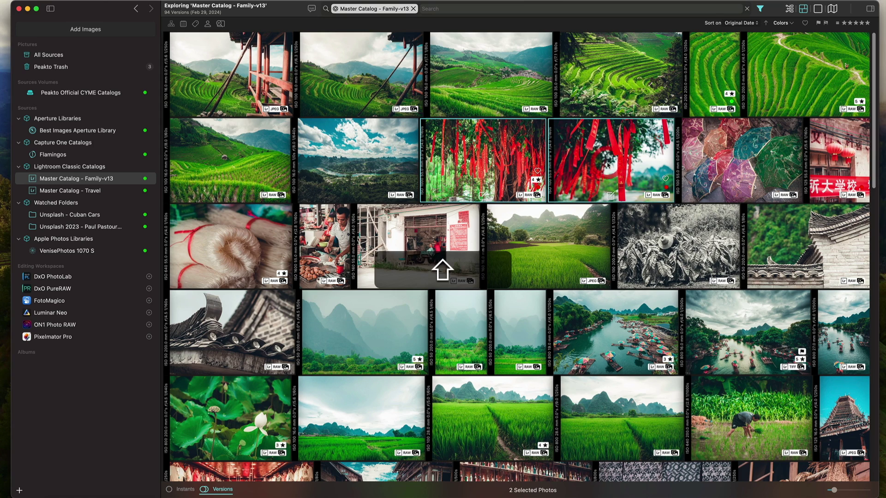
key(super+BackSpace)
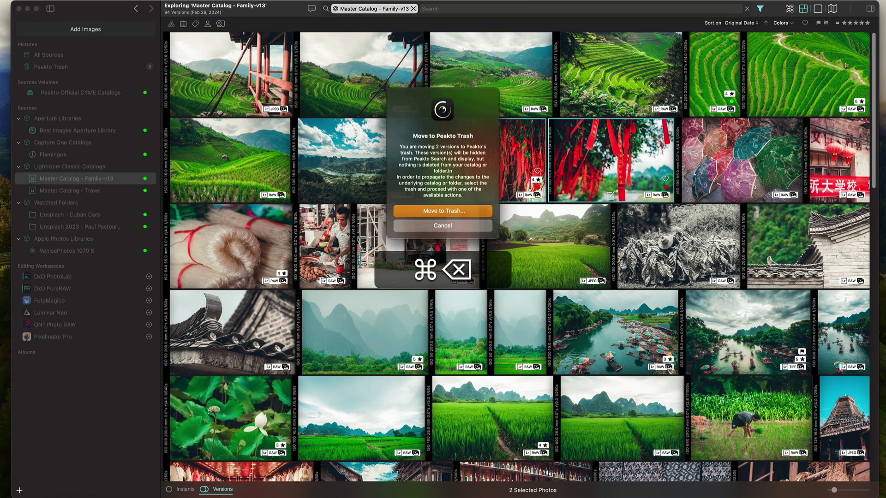
click(470, 210)
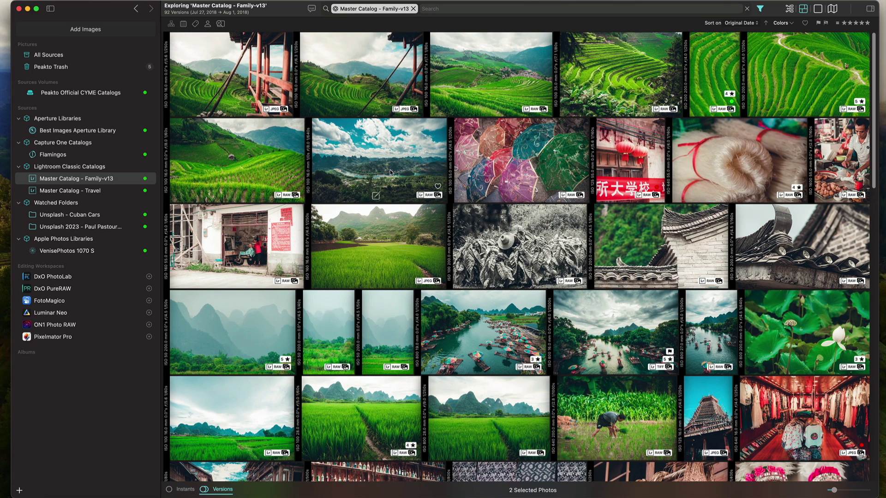
Step: Trash all four Unsplash - Cuban Cars photos with ⇧⌘⌫
click(73, 215)
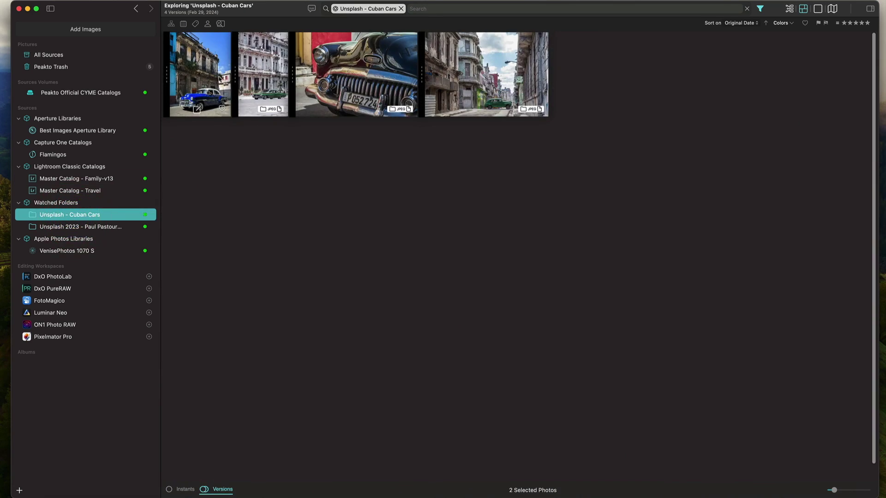
click(208, 76)
shift+click(463, 69)
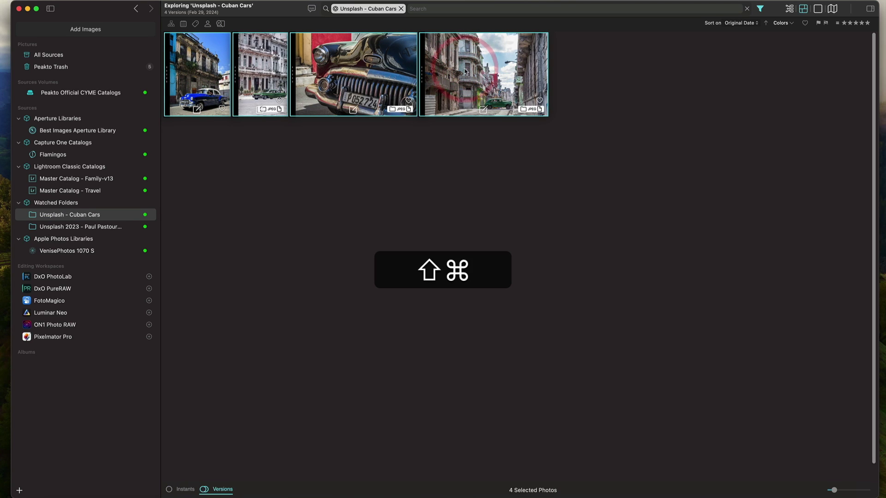
key(shift+super+BackSpace)
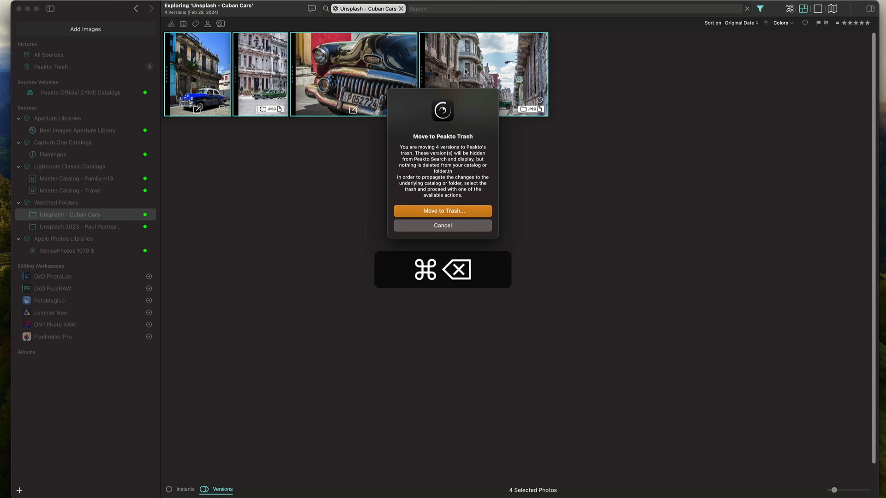
click(456, 211)
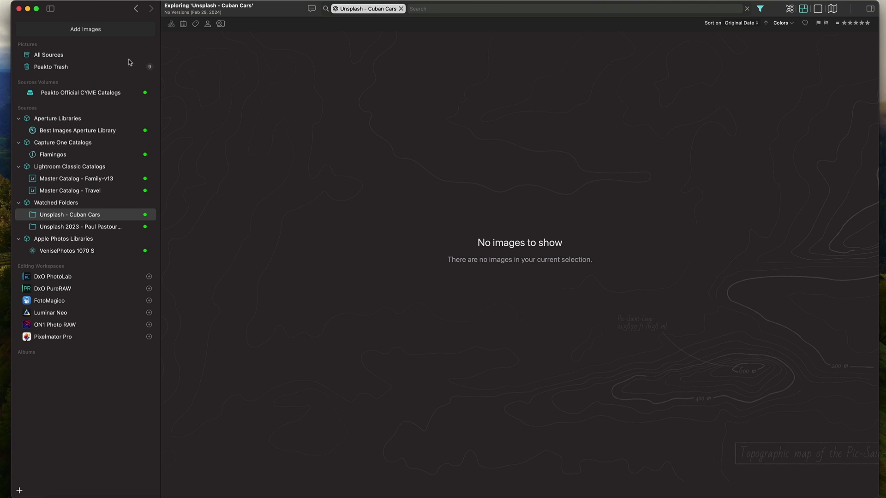
click(90, 67)
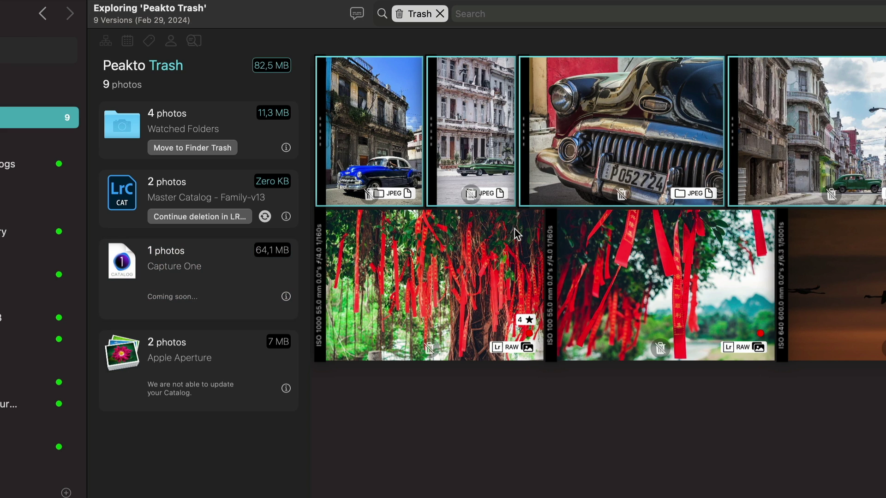
Step: Put the car close-up, harbour sunset and mosque photos back out of the trash
click(622, 195)
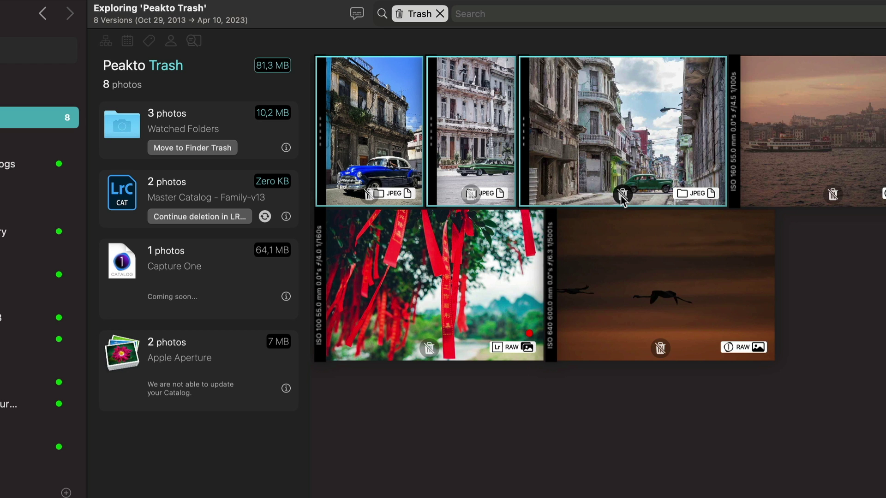
click(802, 138)
shift+click(885, 122)
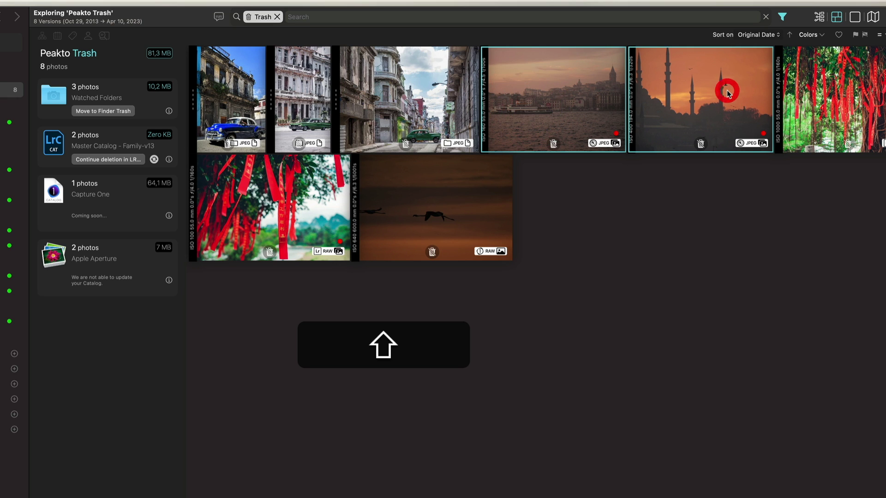
ctrl+shift+click(727, 91)
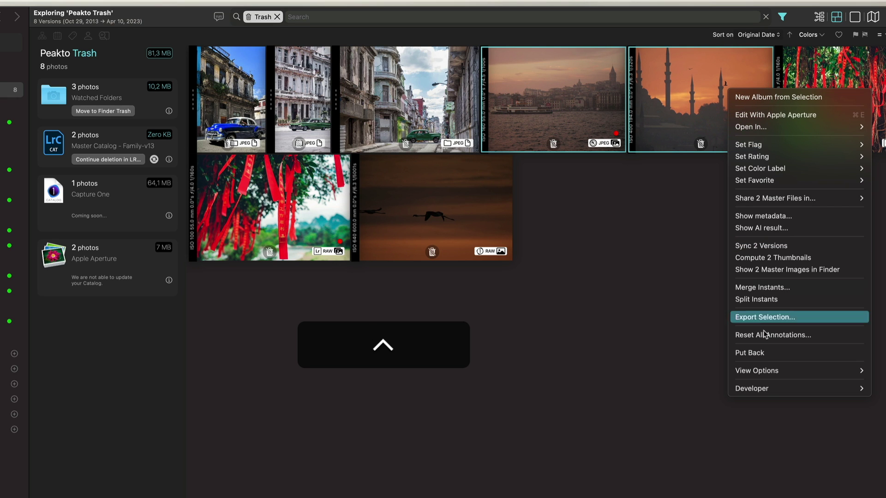
click(760, 354)
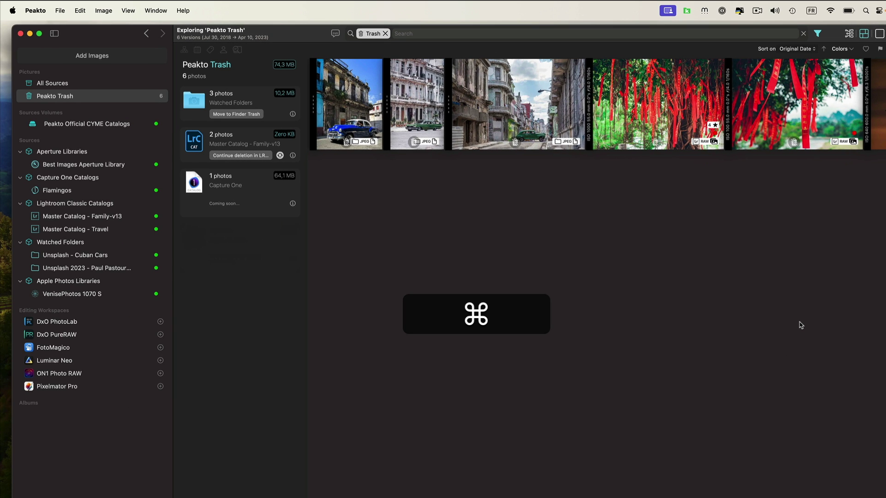
Step: Undo both put-backs with ⌘Z so all nine photos stay trashed
key(super+z)
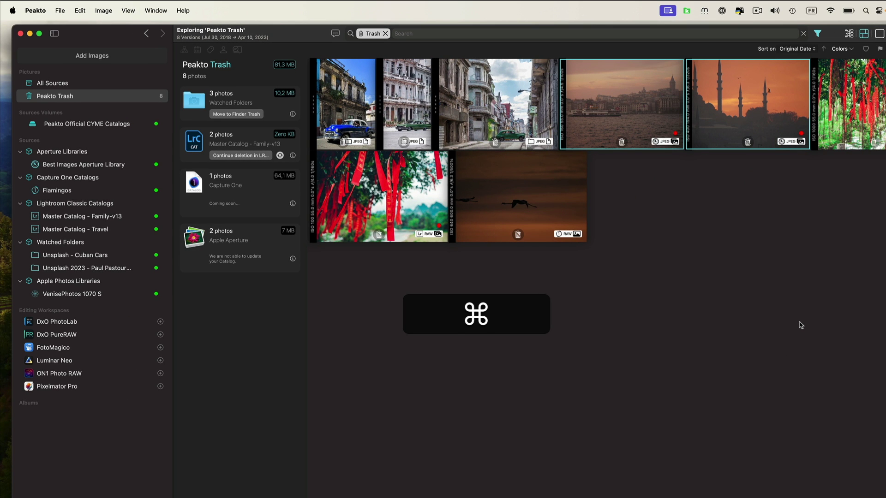
key(super+z)
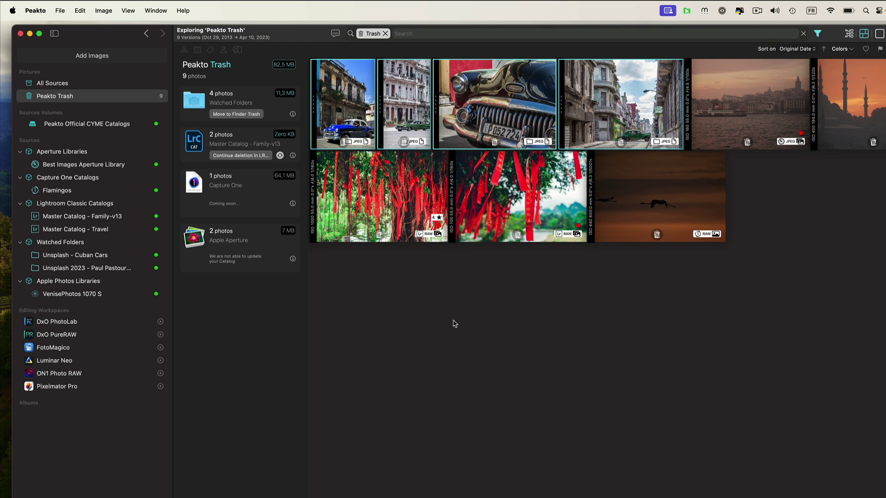
click(454, 323)
Step: Filter the trash down to the 4 Watched Folders photos (11,3 MB)
click(349, 33)
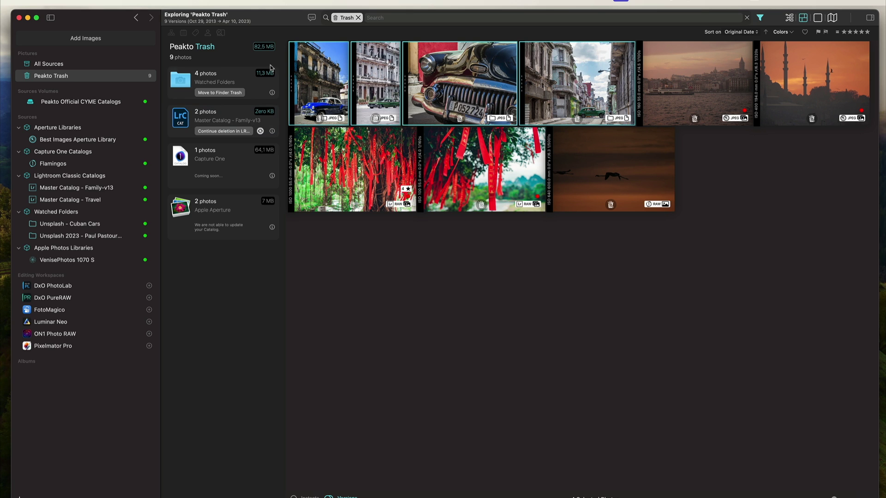
click(215, 79)
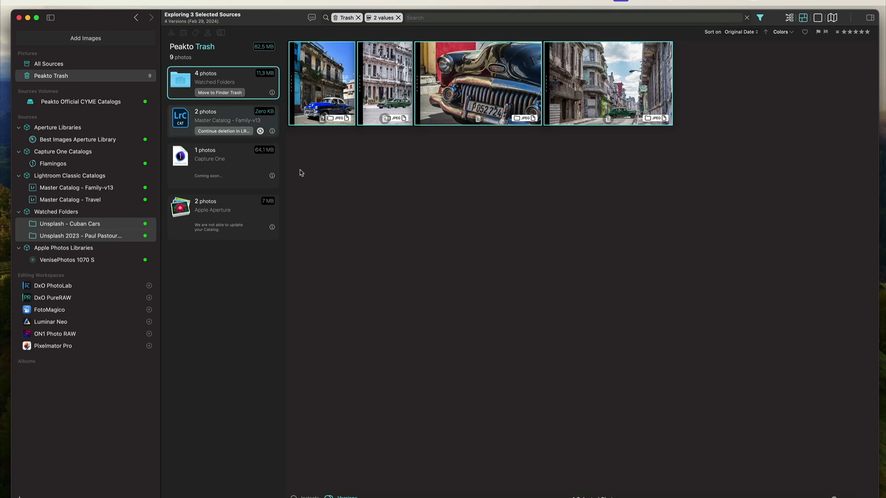
Step: Empty the macOS Bin from the Dock, confirming permanent erasure
key(Up)
ctrl+click(828, 475)
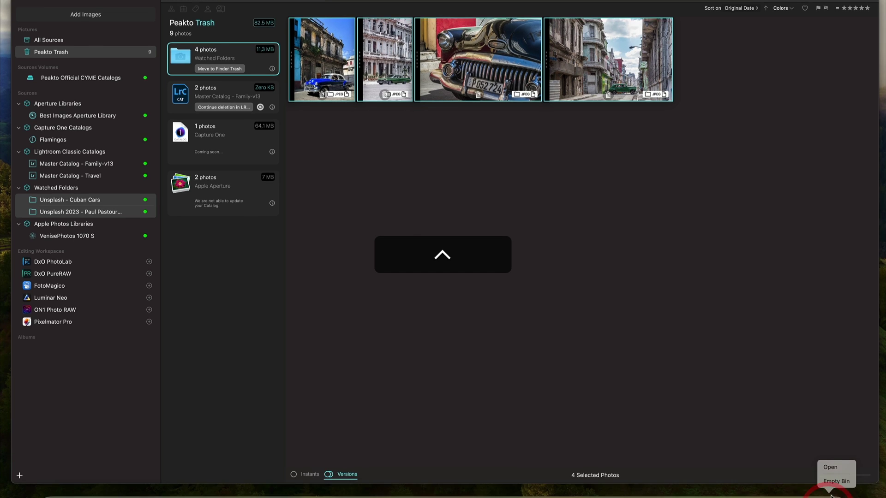
click(833, 447)
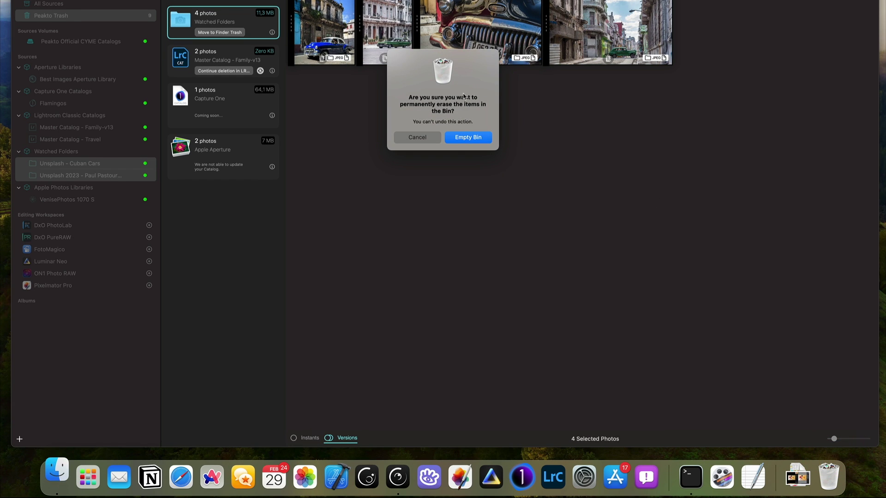
click(472, 139)
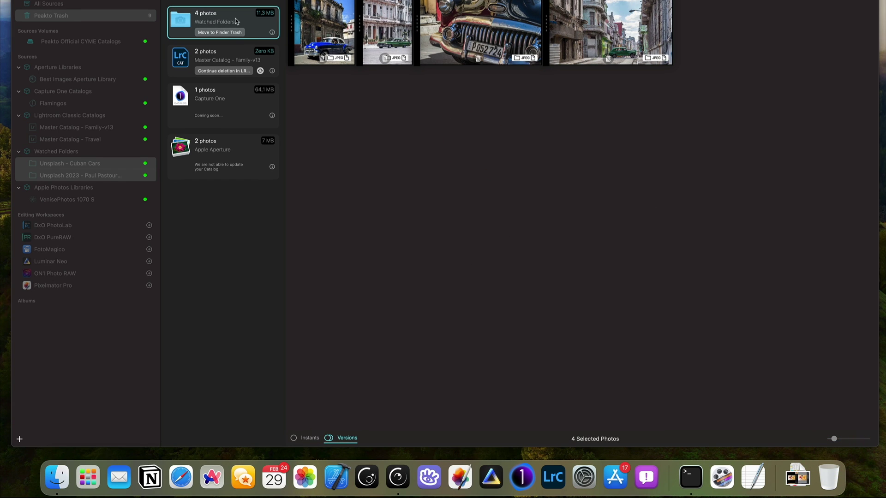
Step: Move the 4 Watched Folders photos to Finder Trash and check them in the Bin
click(209, 32)
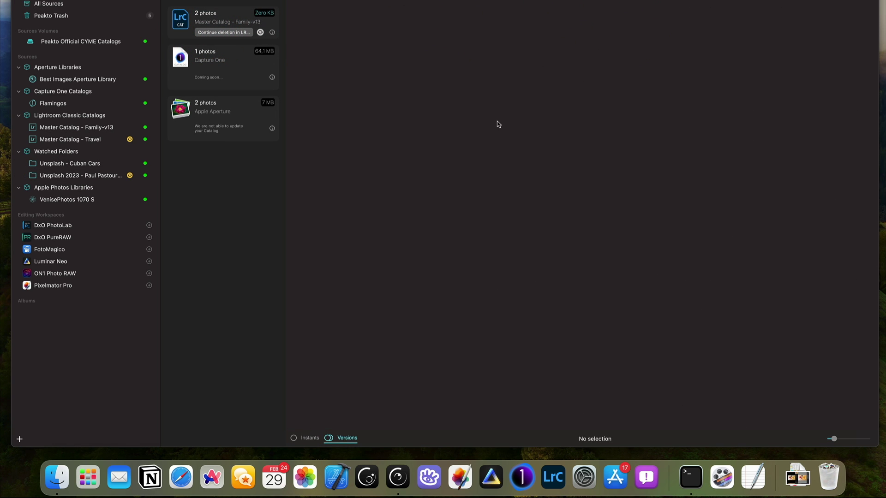
click(824, 482)
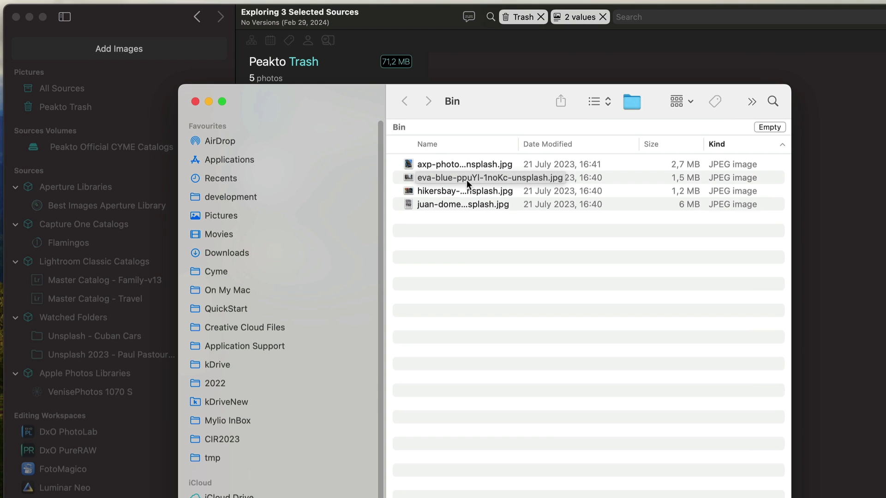
click(195, 103)
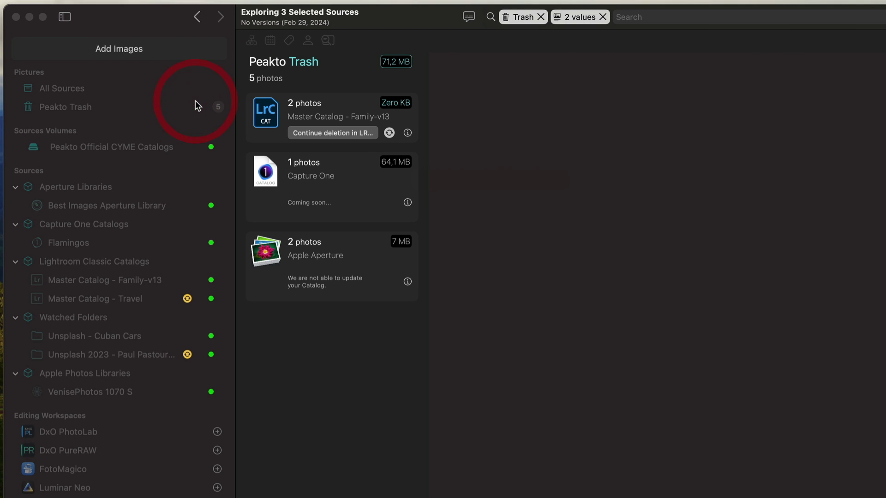
Step: Continue deleting the 3 trashed Family-v13 photos in Lightroom Classic
click(333, 400)
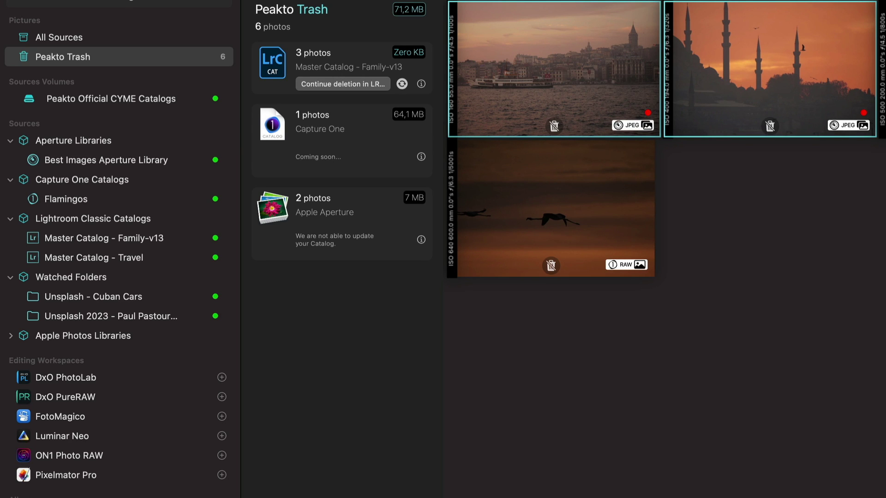
click(319, 63)
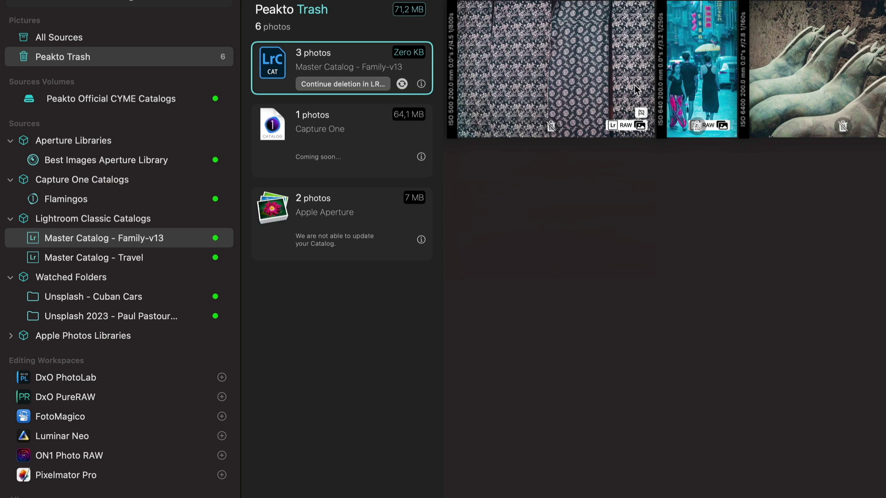
click(322, 87)
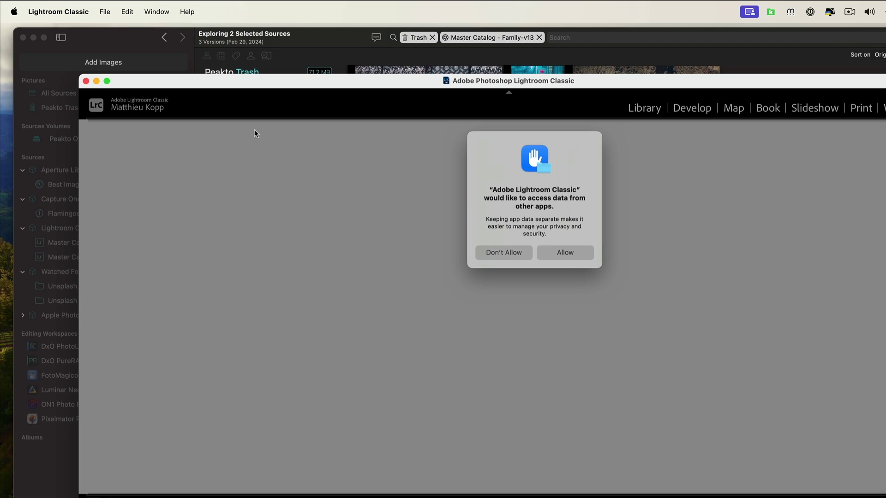
Step: Allow Lightroom data access, view the rejected photos in Grid, then quit skipping the catalog backup
click(575, 250)
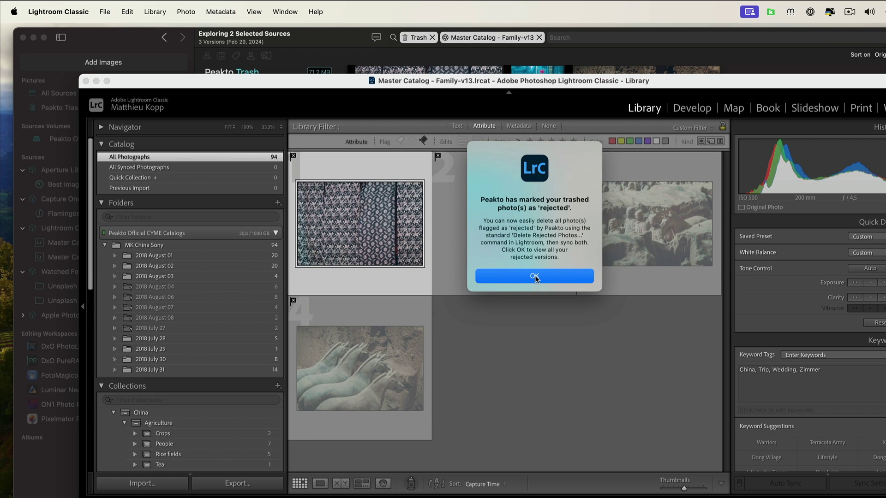
click(535, 276)
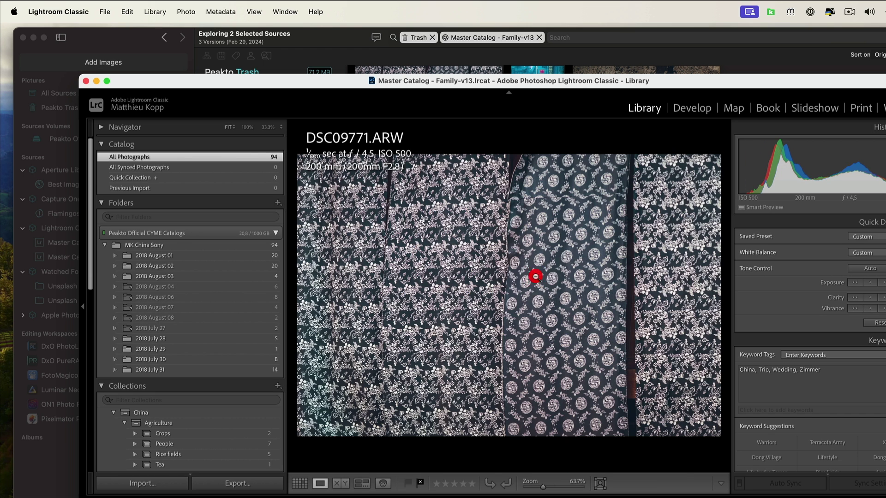
click(299, 483)
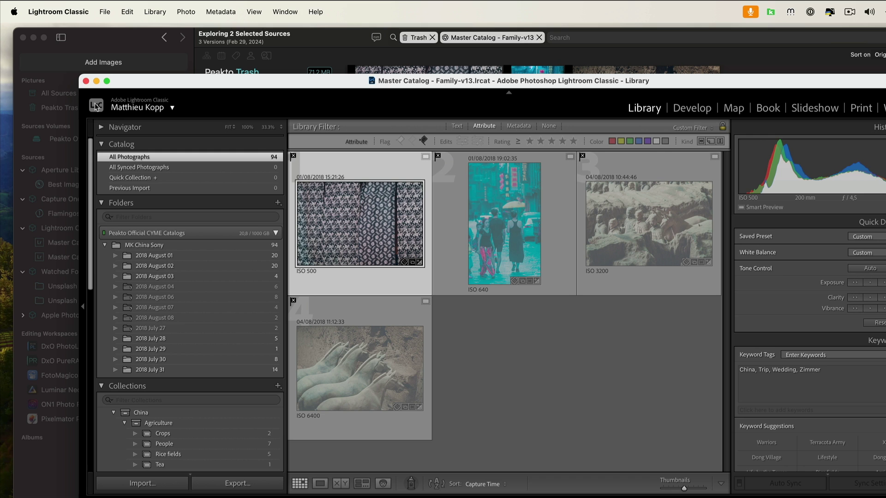
key(super+q)
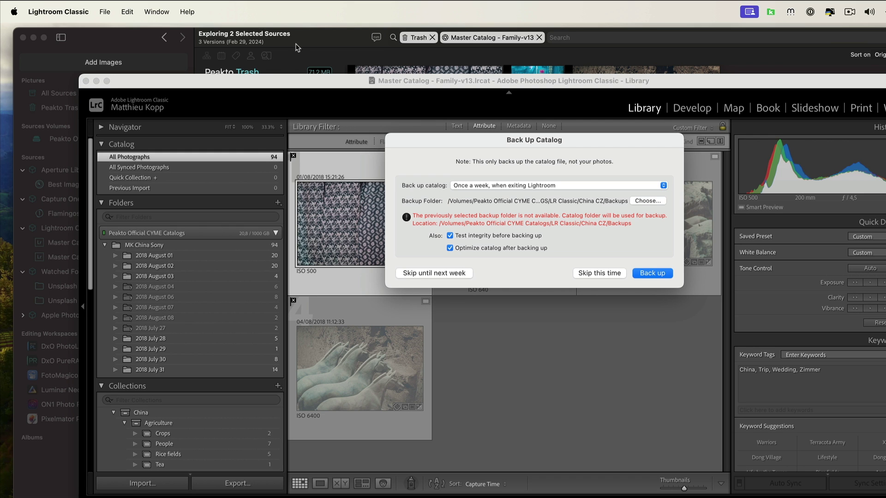
click(597, 274)
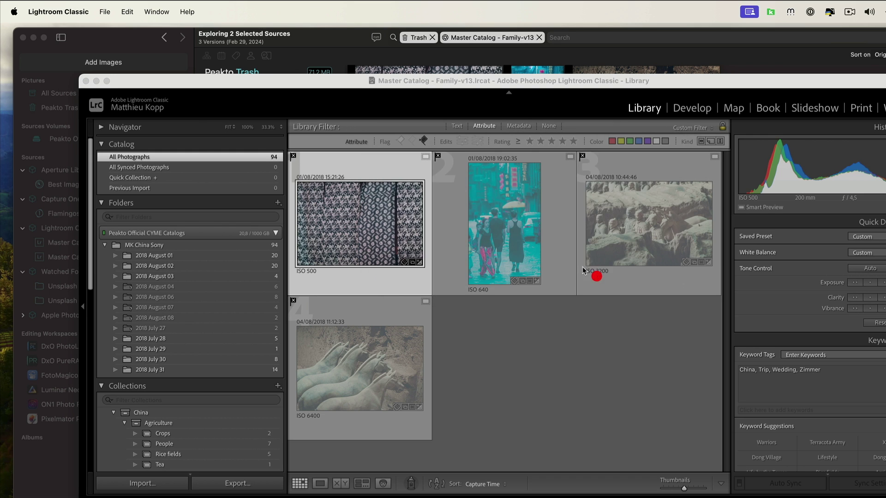
click(330, 37)
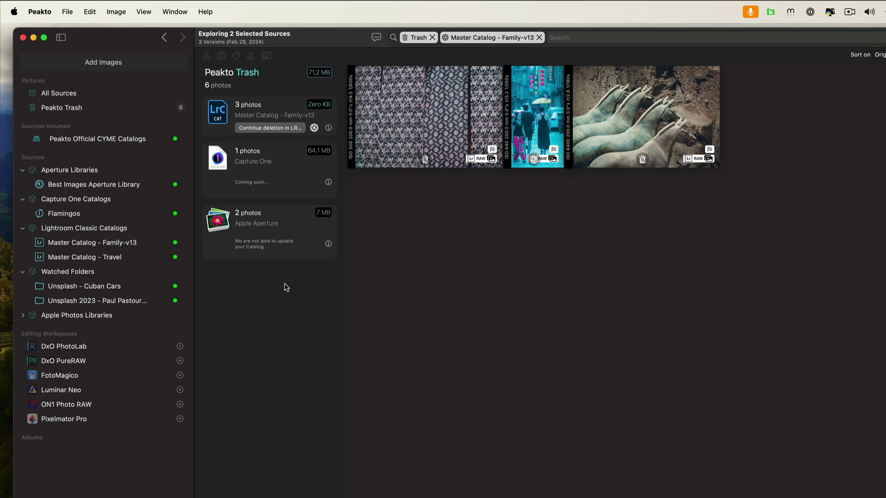
Step: Remove the Master Catalog - Family-v13 filter chip from the trash view
click(539, 37)
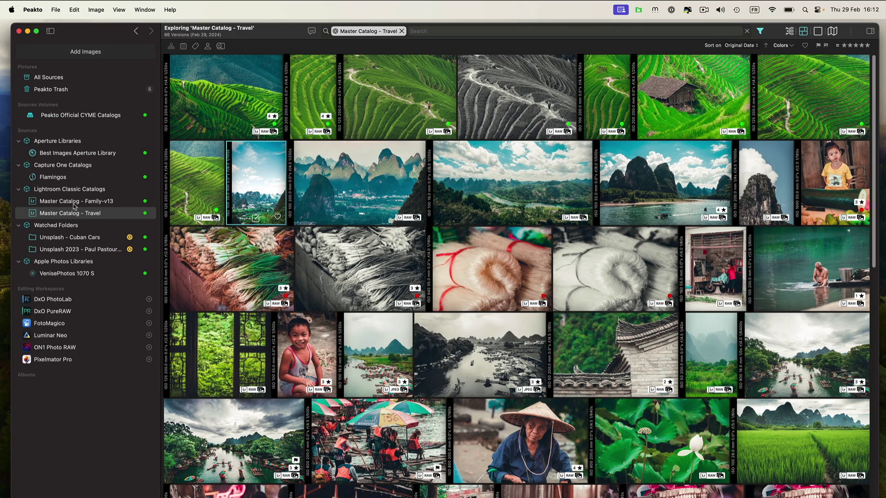
Step: Relink the Master Catalog - Travel source to its catalog file
right_click(75, 204)
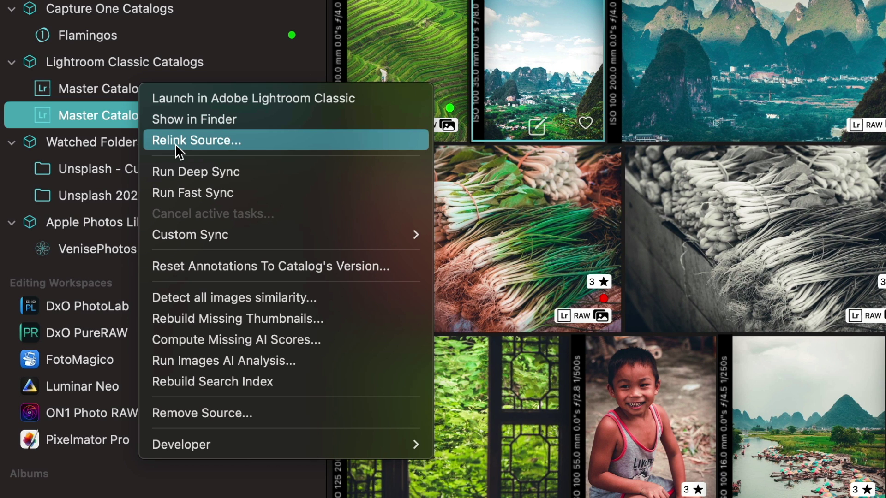
click(178, 140)
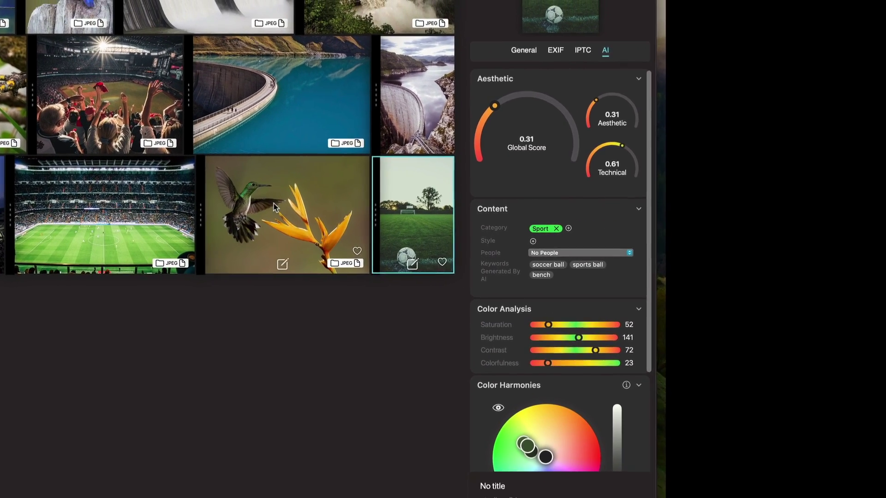
Step: Show the hummingbird photo's AI analysis with Wildlife and Close Up keywords
click(258, 204)
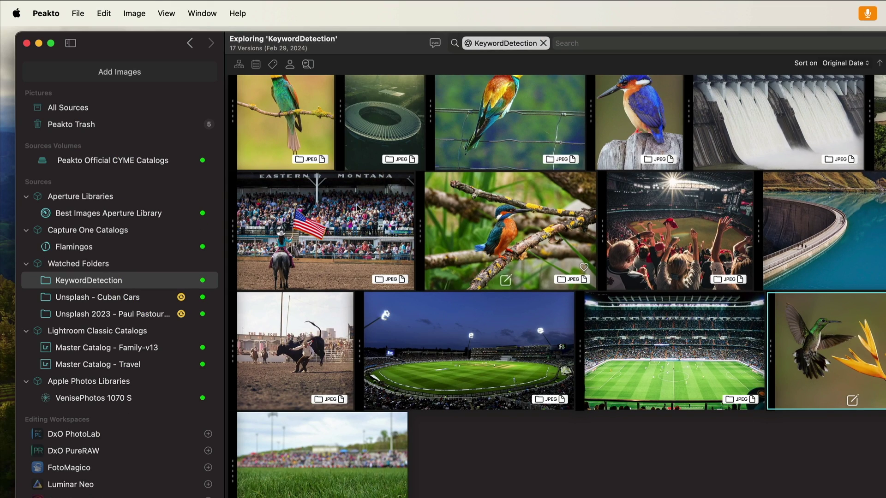
Step: Open Peakto's File menu to reach the Change Root Catalog command
click(77, 14)
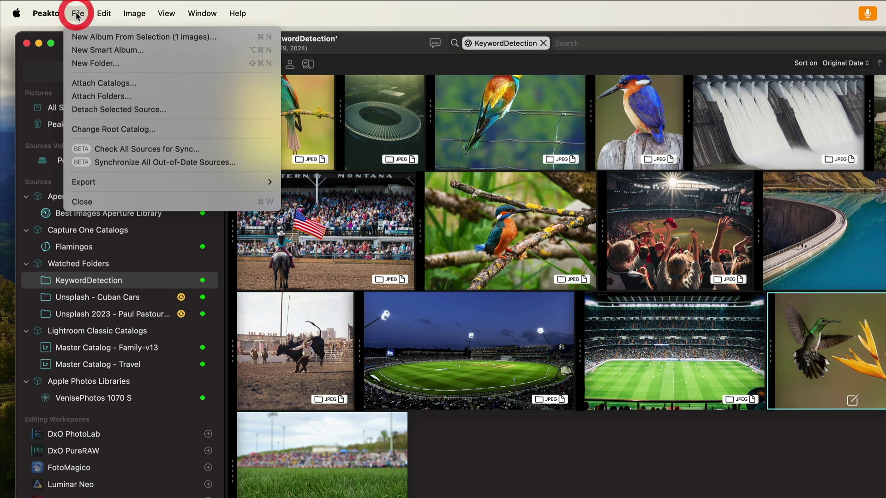
Step: Start changing the root catalog and browse to the tmp folder
click(89, 133)
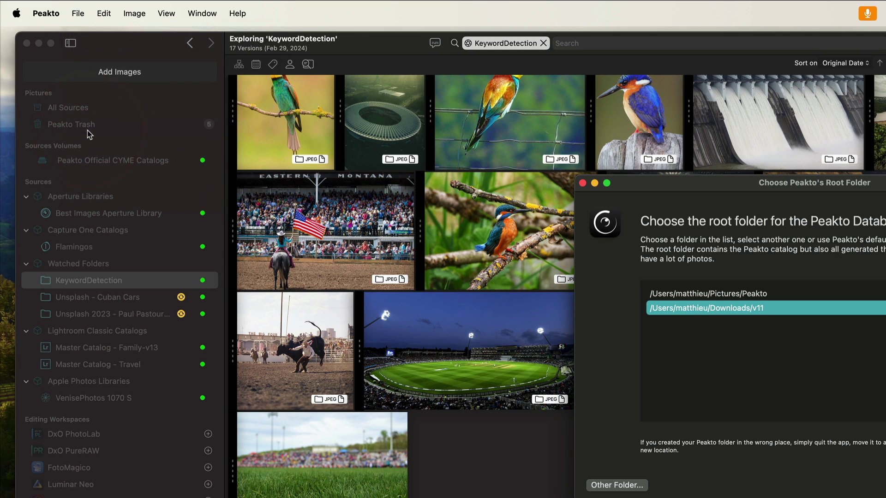
drag(780, 187, 609, 116)
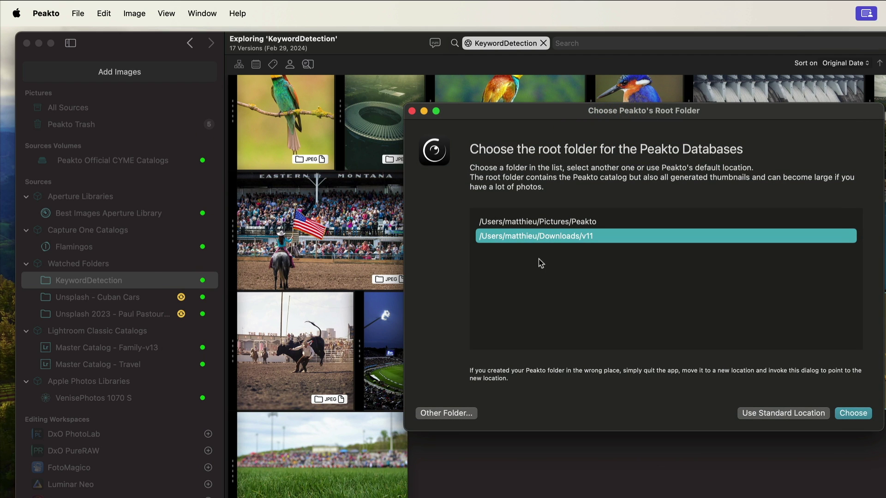
click(444, 418)
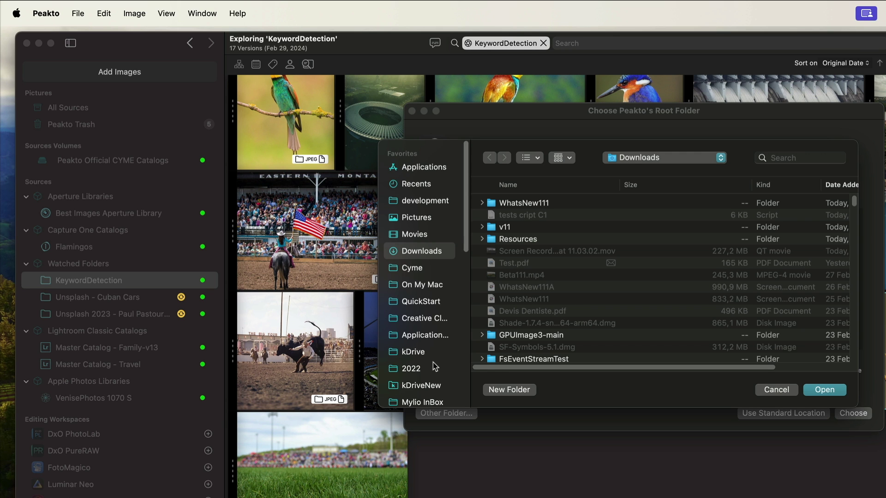
scroll(434, 367, down, 5)
click(415, 279)
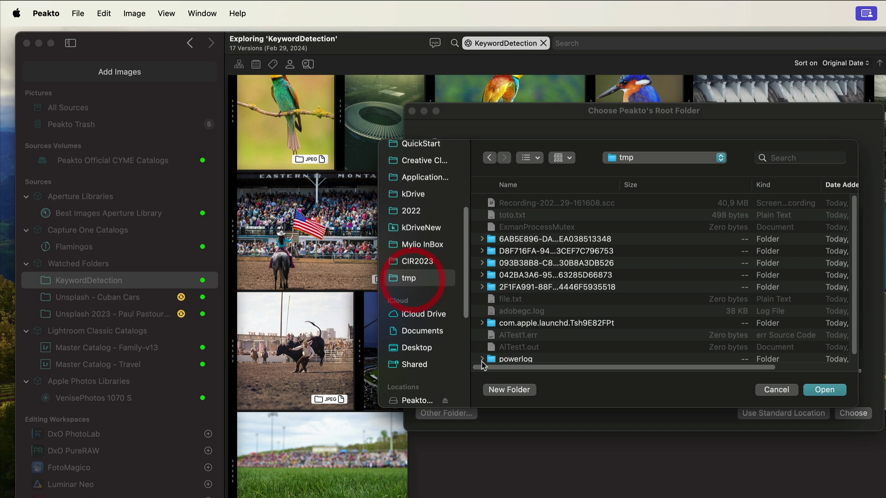
Step: Create a DemoCatalog folder in tmp, choose it as root, and accept the restart
click(504, 391)
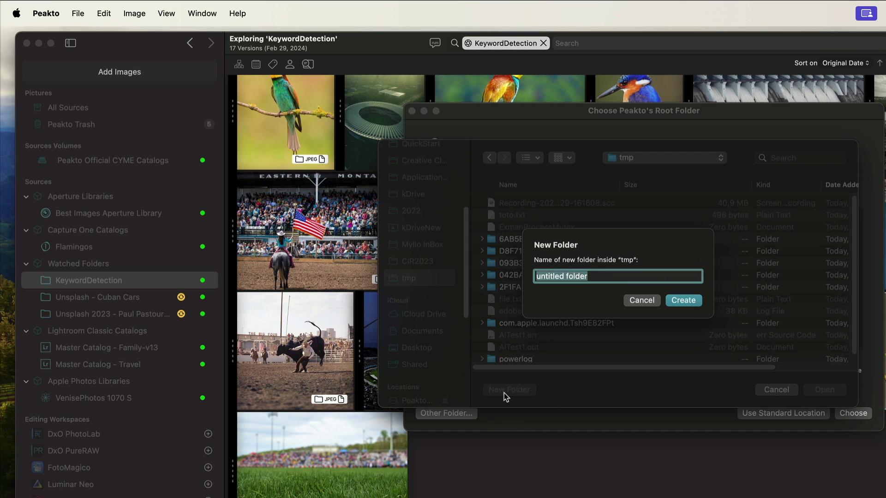
text(DemoCapt)
key(BackSpace)
key(BackSpace)
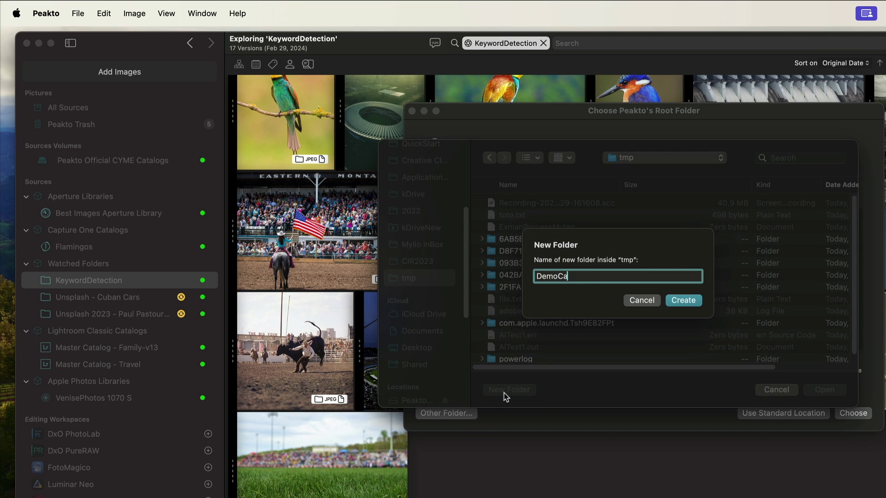
text(talog)
click(685, 307)
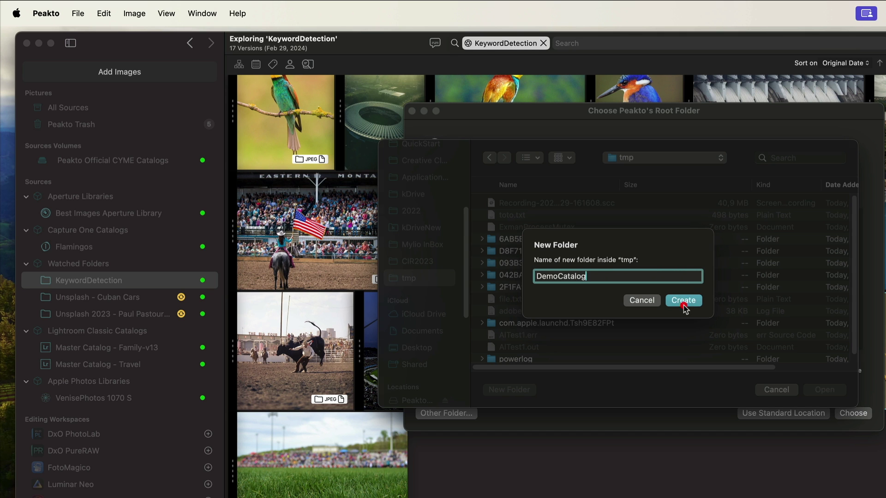
click(836, 392)
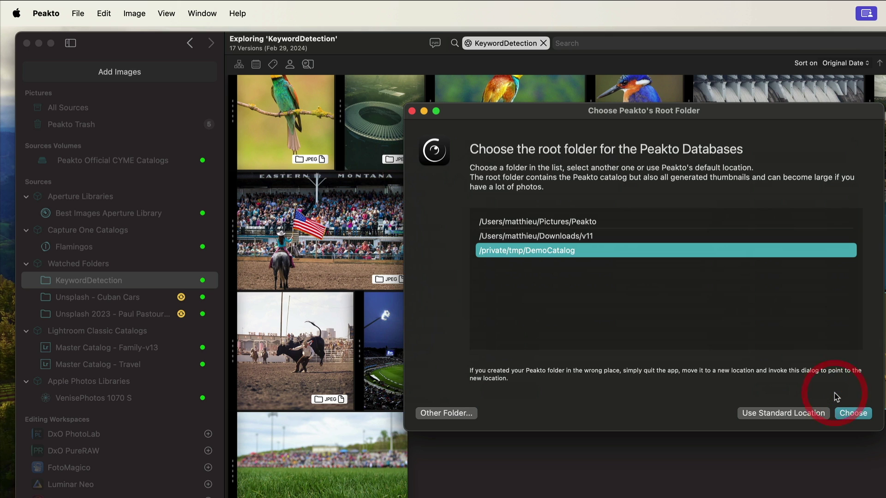
click(865, 418)
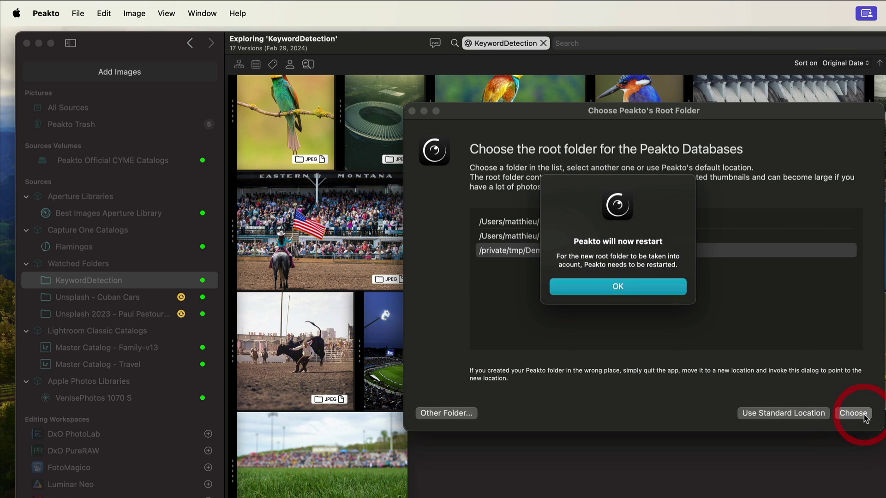
click(618, 287)
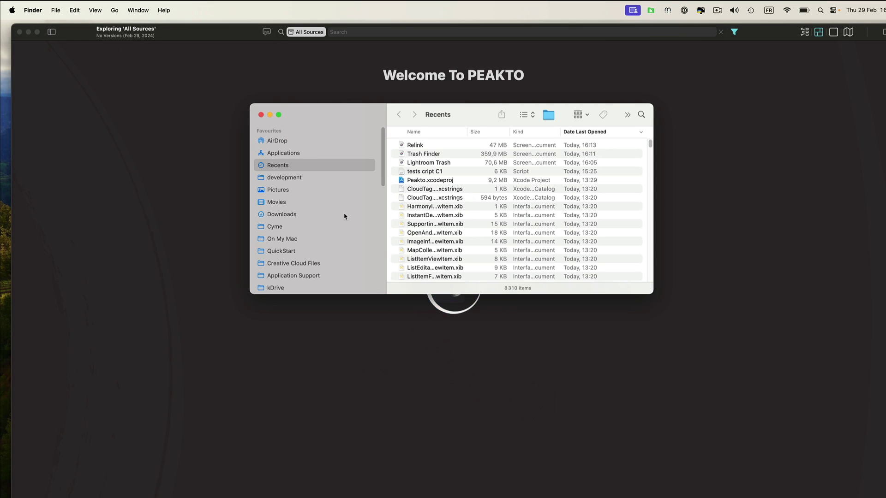
Step: Drag Best Images Aperture Library from Peakto Official CYME Catalogs > #REFERENCE CATALOGS into Peakto
scroll(316, 233, down, 6)
scroll(315, 235, down, 4)
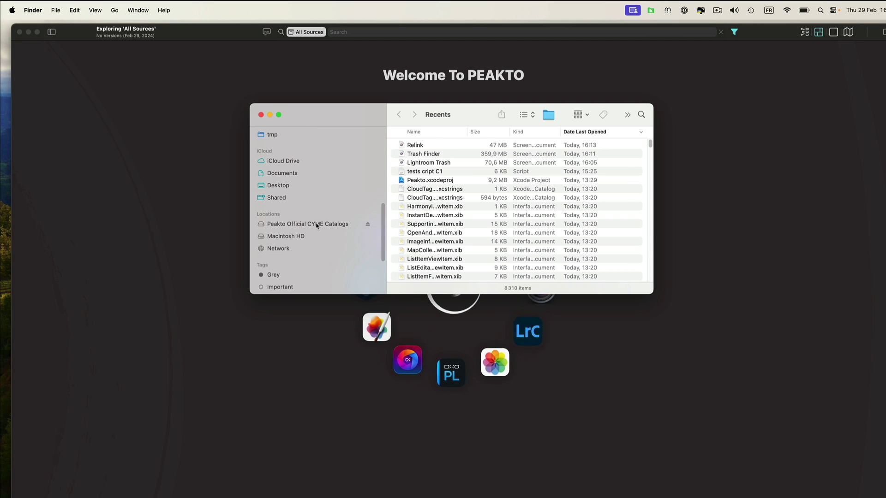
click(317, 224)
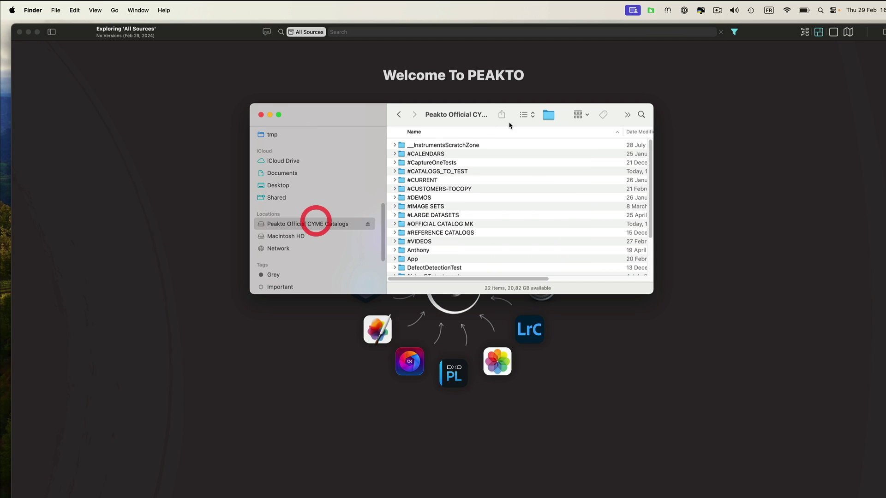
double_click(439, 233)
scroll(443, 207, up, 3)
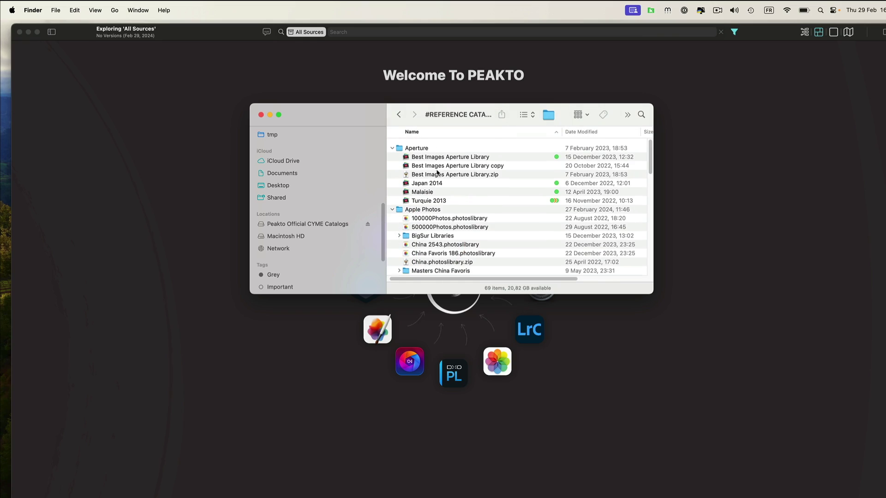
drag(443, 154, 139, 265)
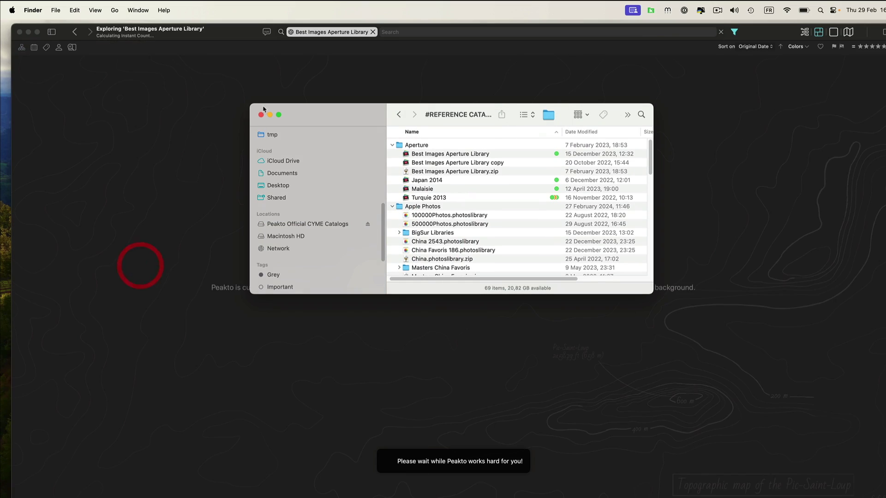
click(258, 114)
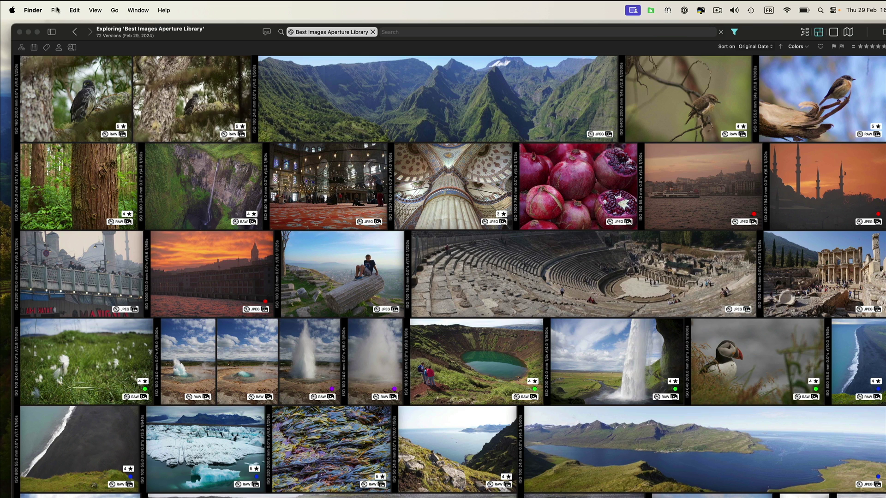
Step: Make ~/Downloads/v11 Peakto's root folder via Change Root Catalog and accept the restart
click(32, 10)
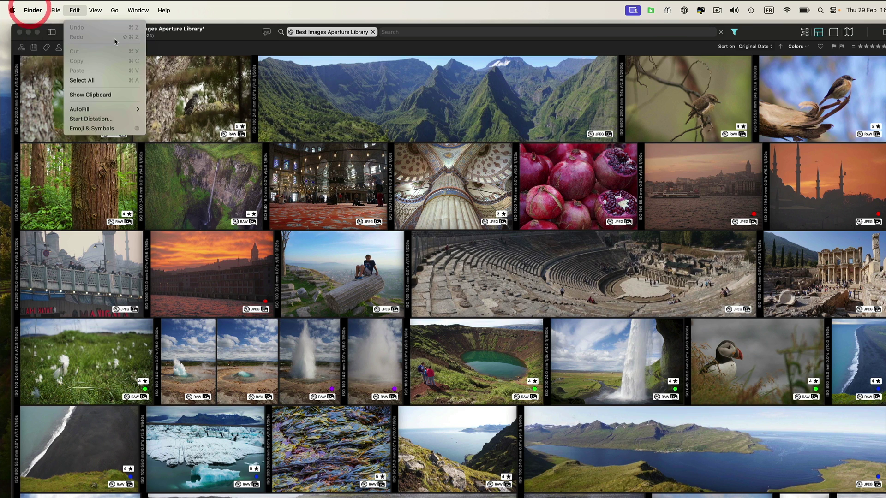
click(229, 35)
click(57, 10)
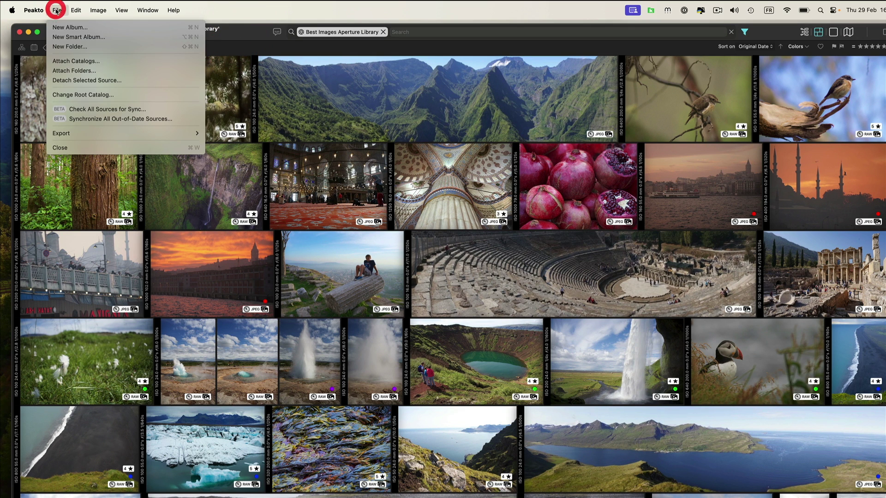
click(61, 94)
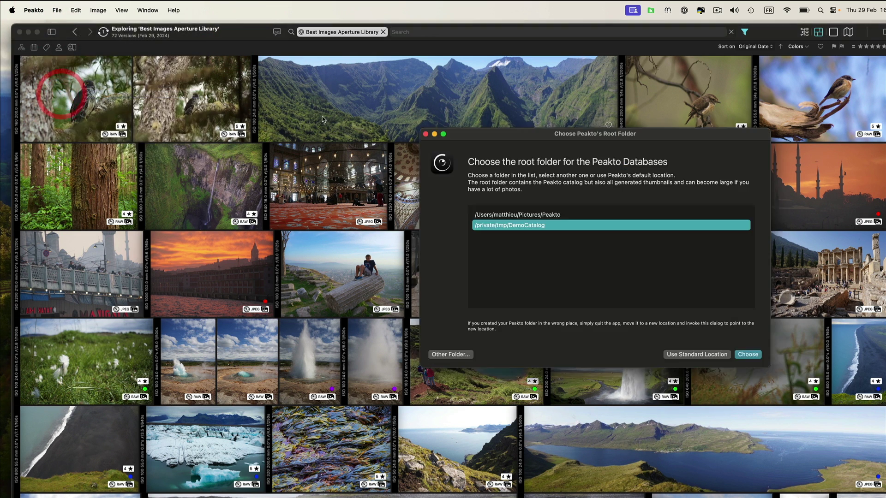
click(458, 355)
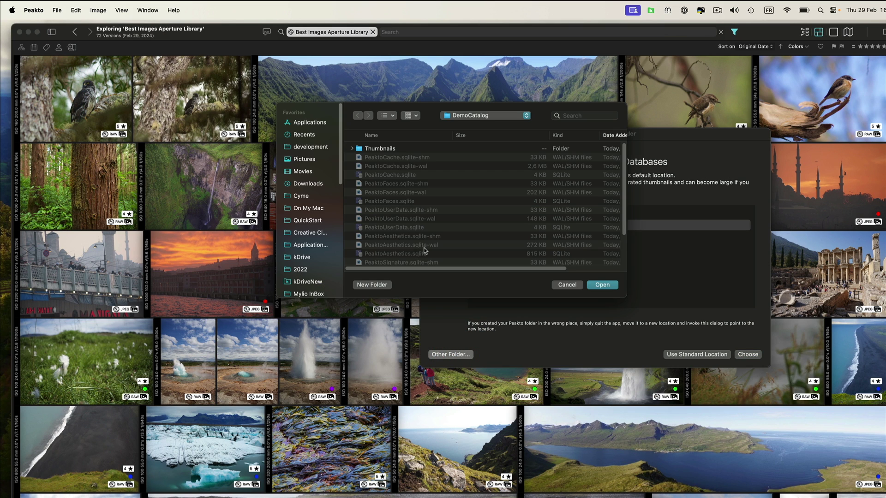
click(309, 184)
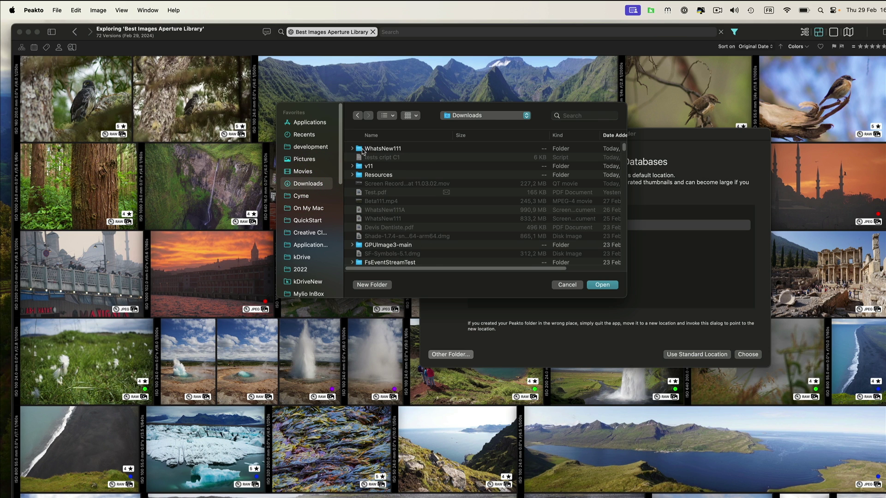
click(361, 167)
click(602, 286)
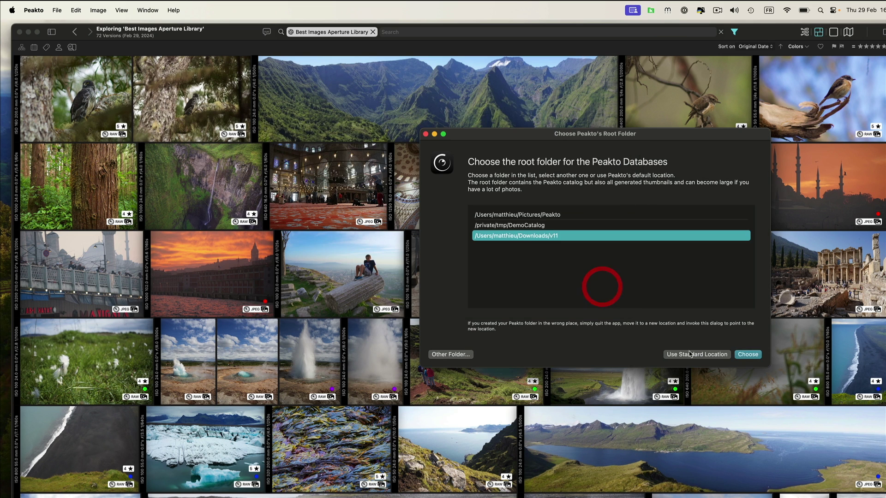
click(748, 354)
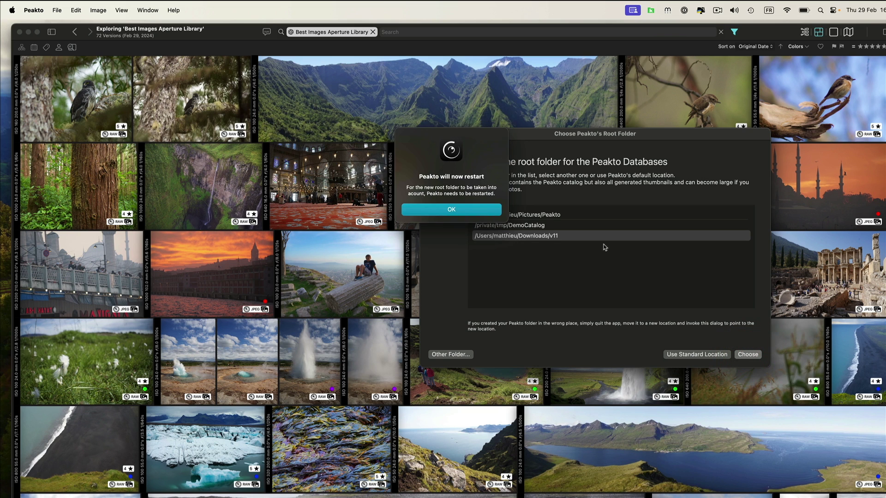
click(457, 210)
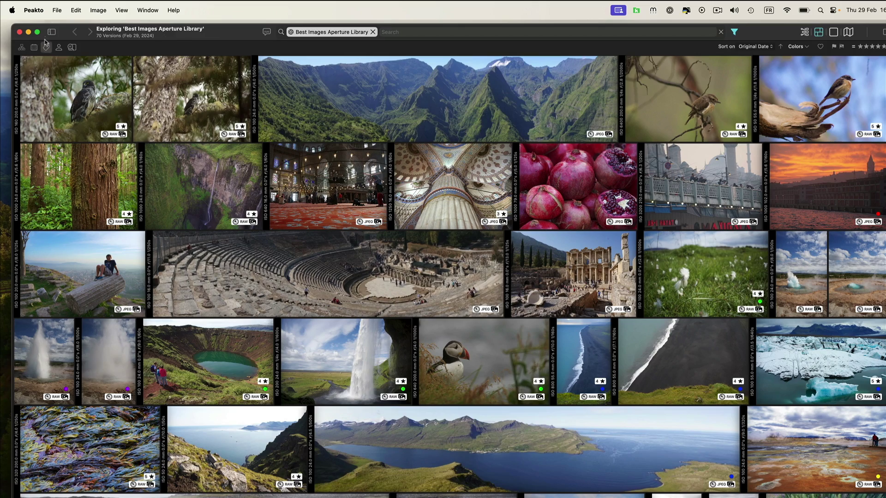
Step: Show the KeywordDetection folder's 17 versions, then quit Peakto with Cmd+Q
click(51, 32)
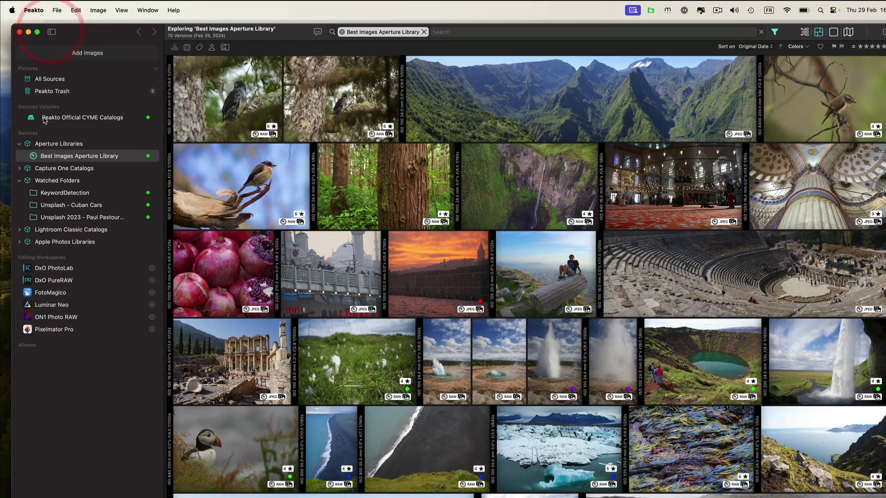
click(50, 194)
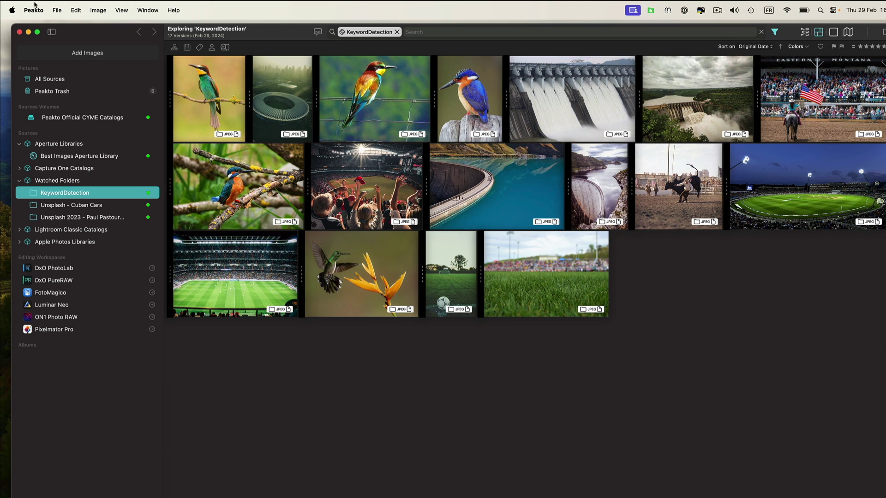
click(54, 12)
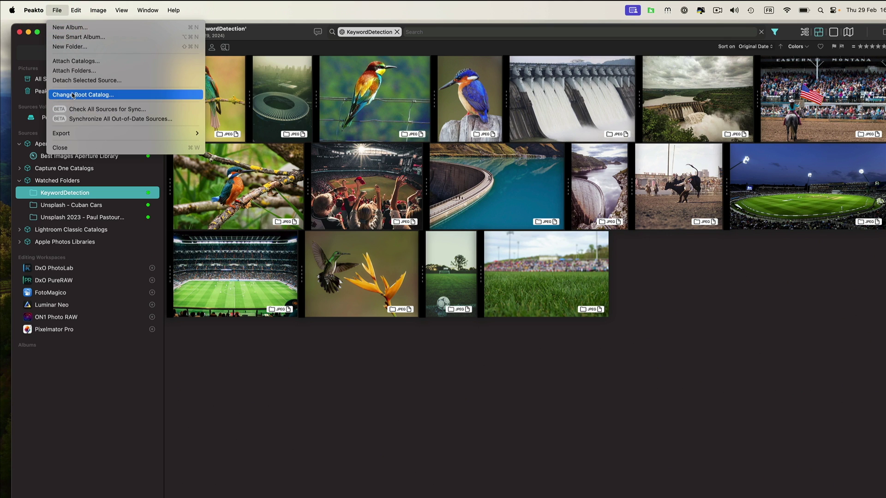
mouse_move(71, 3)
click(52, 2)
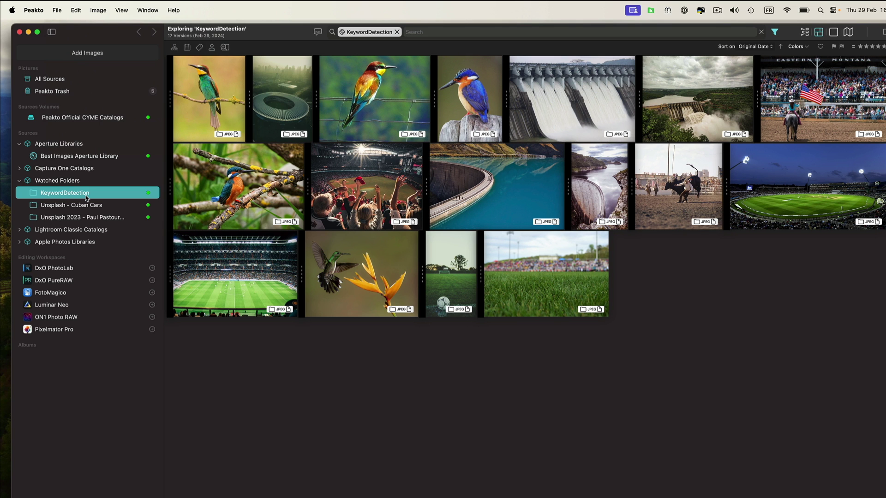
key(super+q)
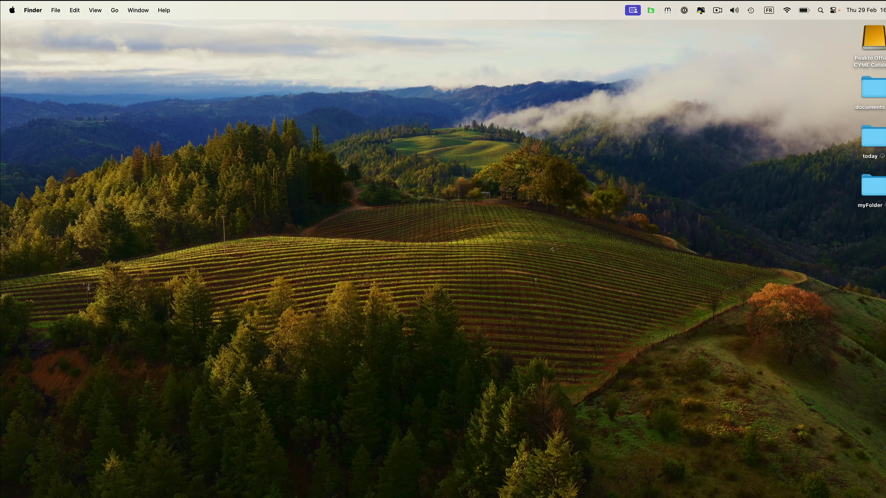